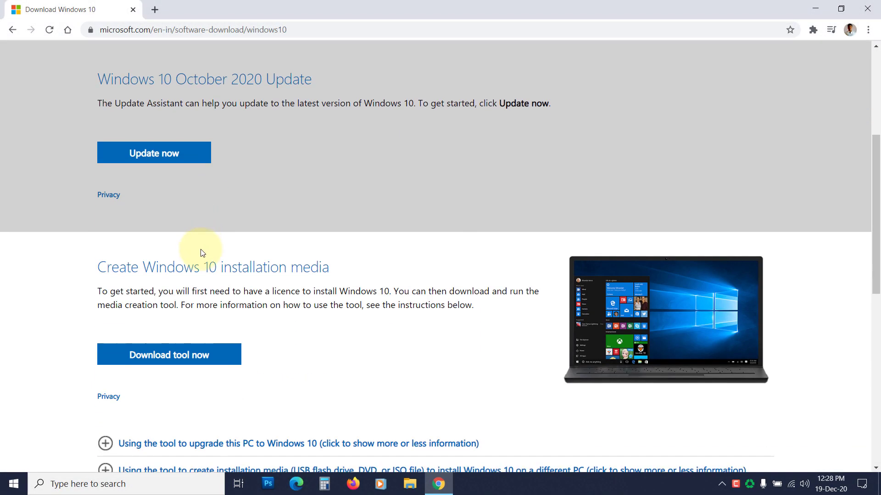
- Download MediaCreationTool in Chrome and run it, approving the User Account Control prompt
click(200, 354)
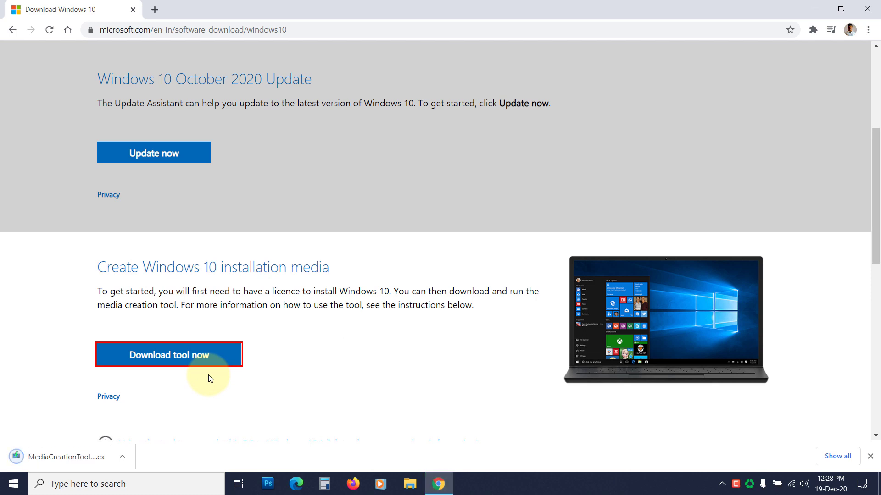
click(65, 457)
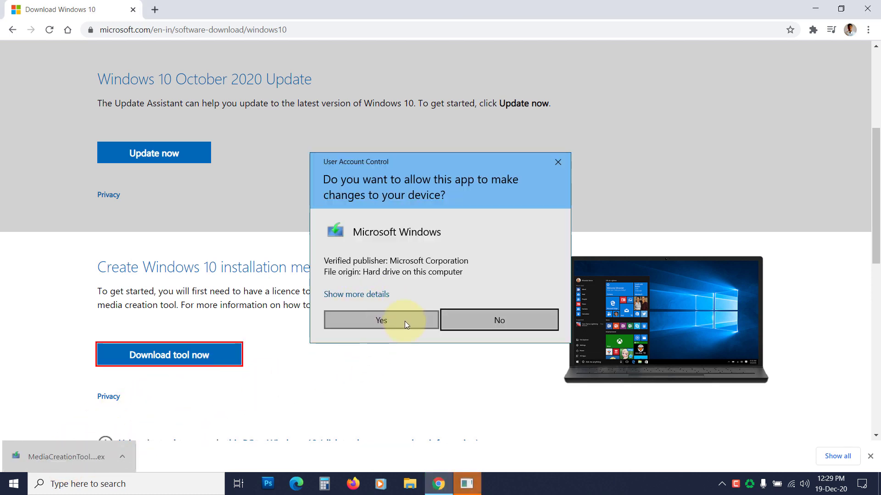
click(404, 321)
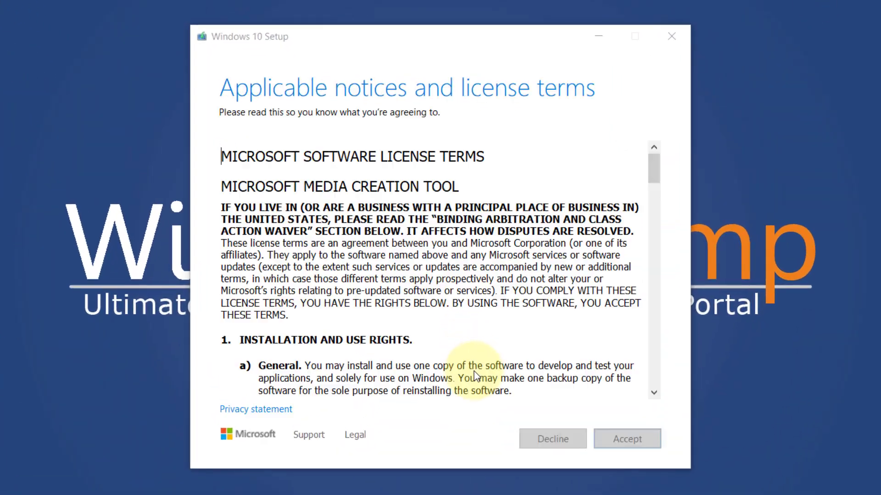
scroll(482, 344, down, 10)
scroll(530, 354, down, 10)
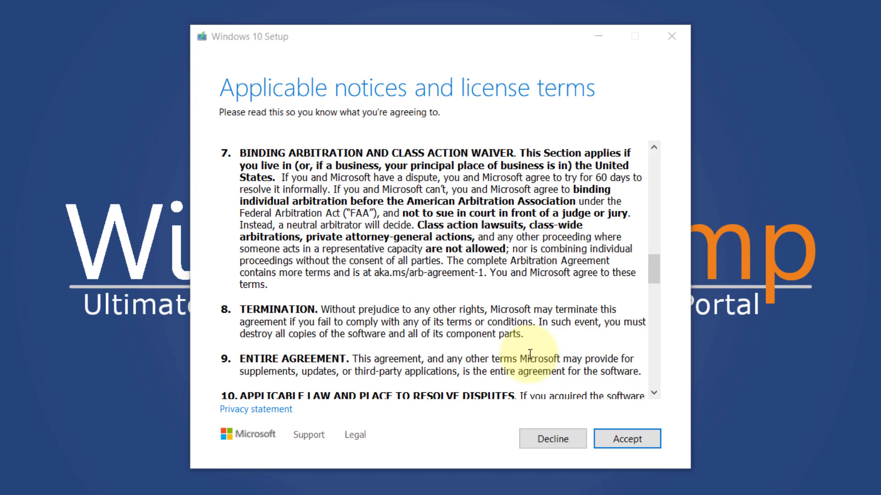
scroll(530, 355, down, 10)
- Accept the license and select 'Create installation media (USB flash drive, DVD, or ISO file)'
click(627, 439)
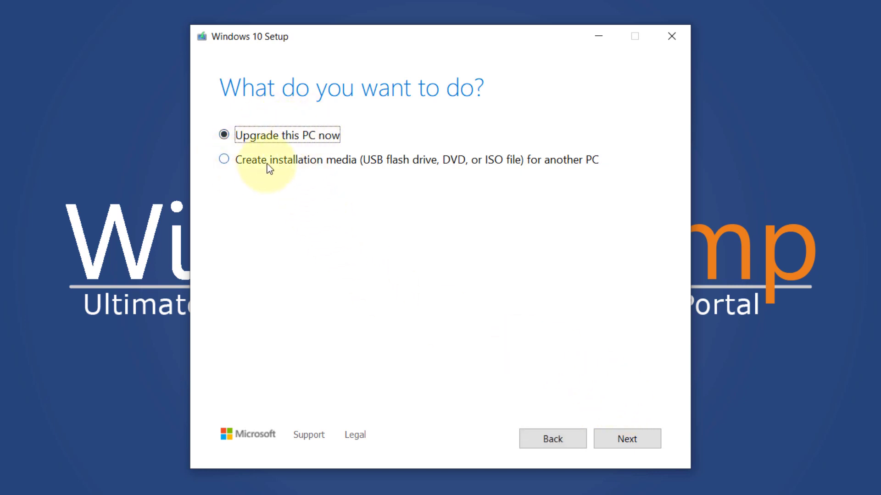
click(224, 159)
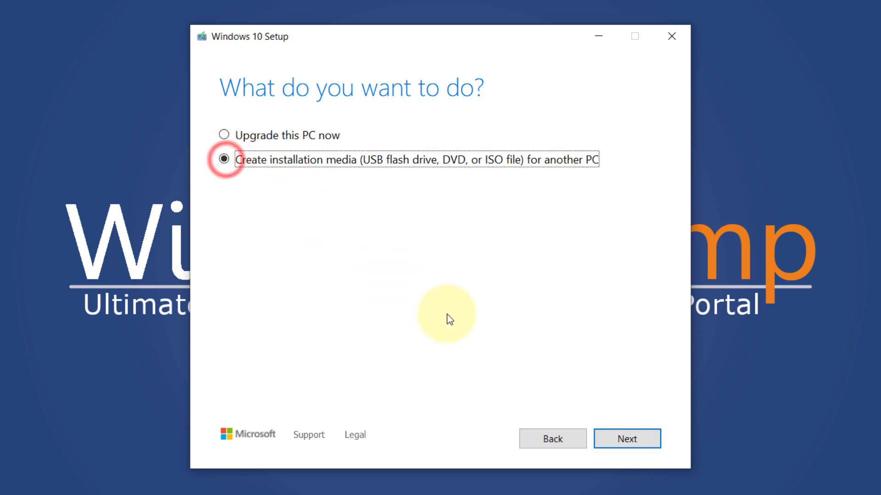
- Turn off recommended options; choose English (United States), Windows 10, and 64-bit (x64)
click(635, 434)
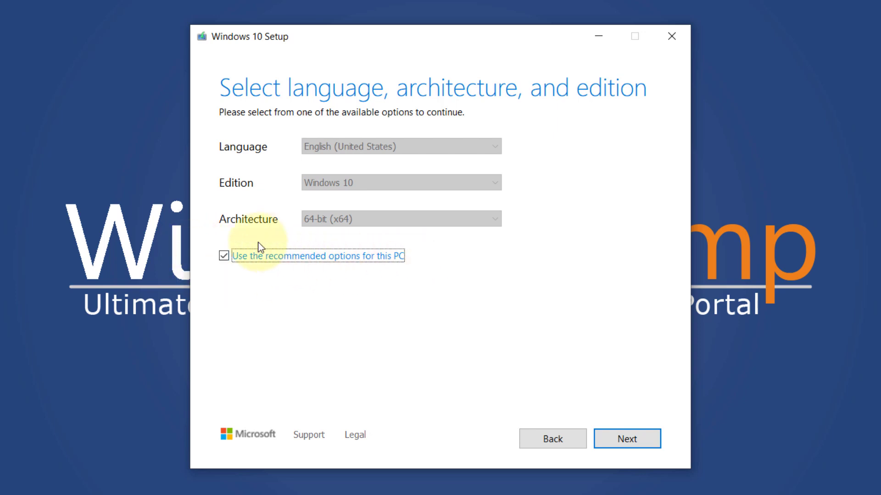
click(223, 257)
click(388, 147)
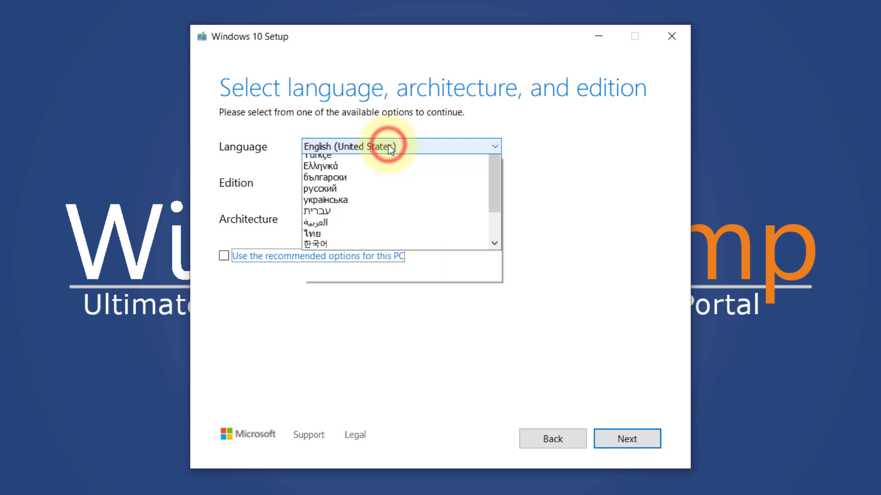
click(382, 160)
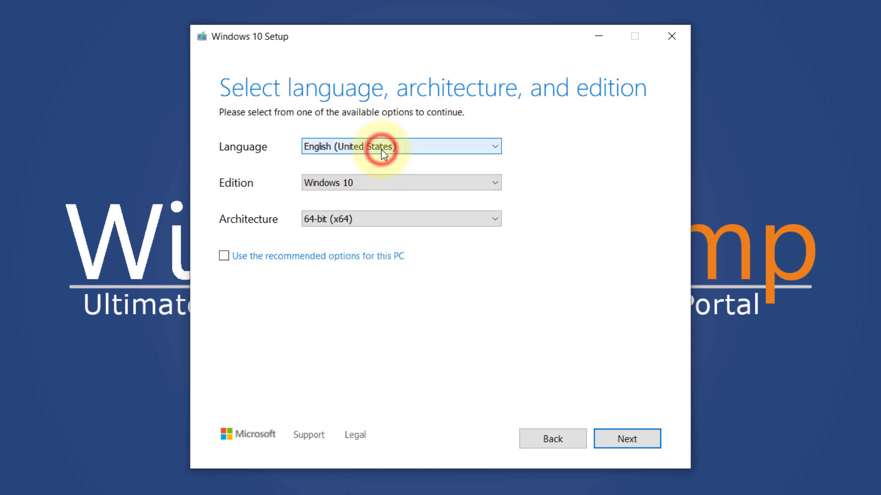
click(354, 184)
click(353, 198)
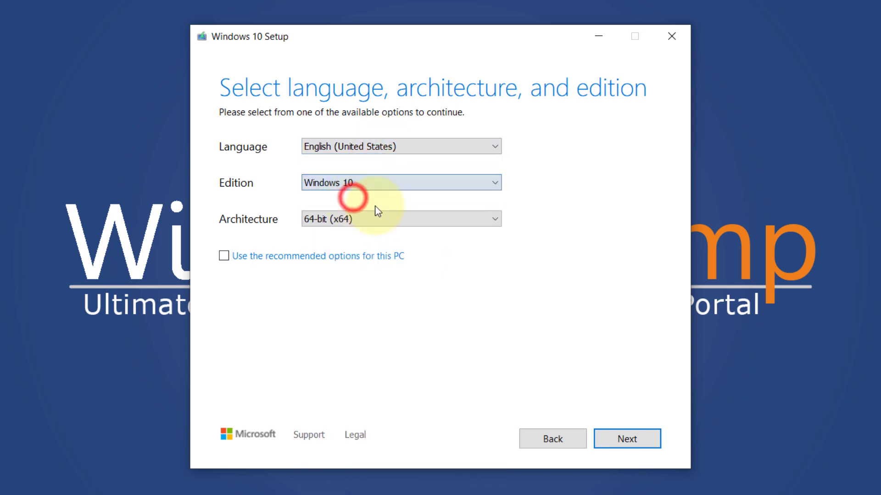
click(340, 219)
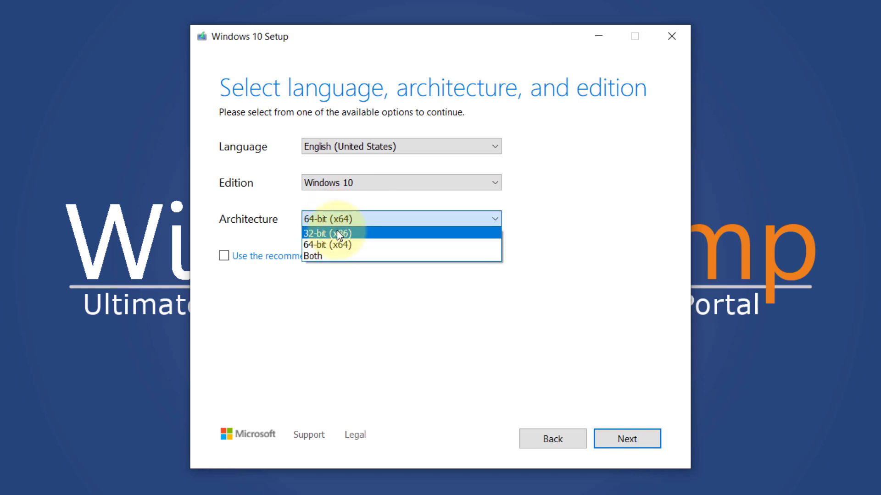
click(375, 244)
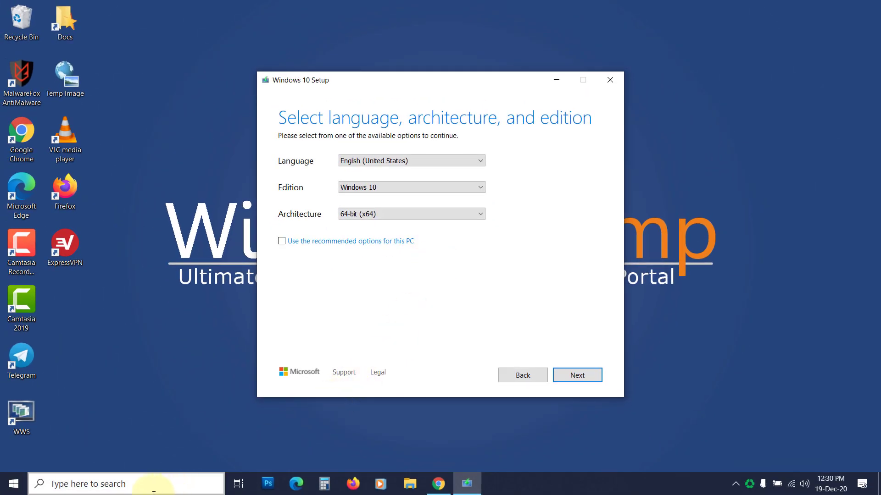
click(153, 484)
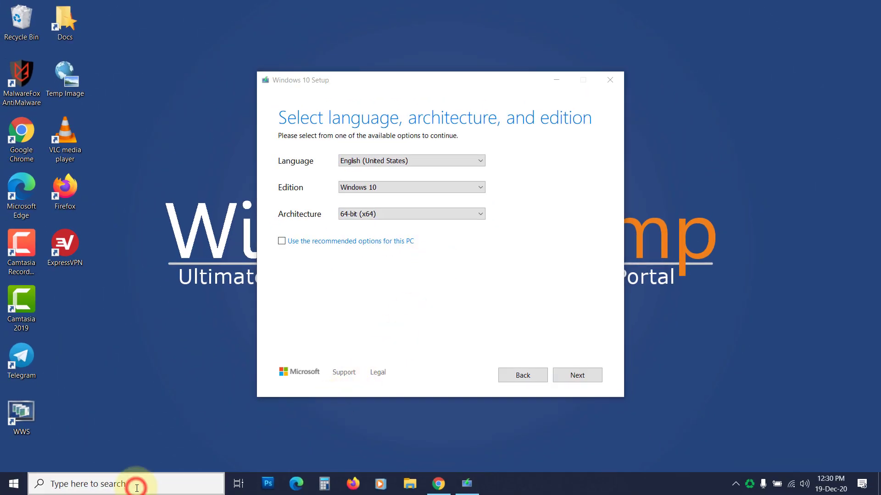
text(about your PC)
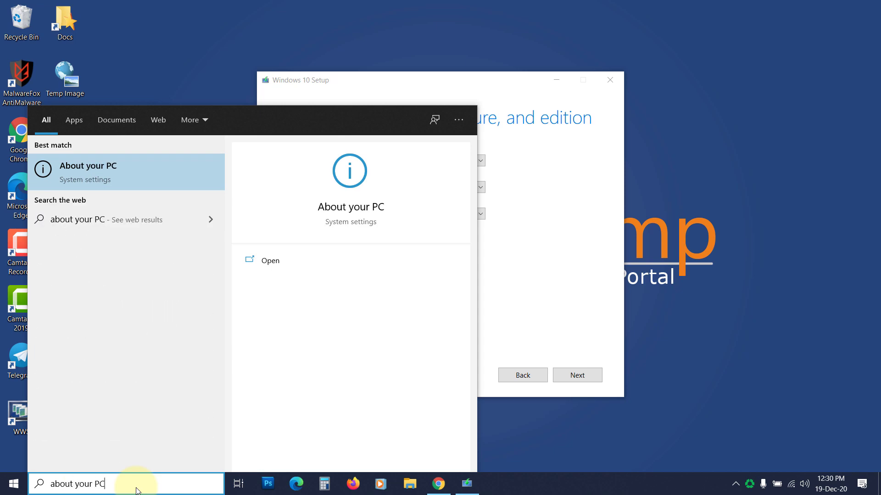
click(124, 171)
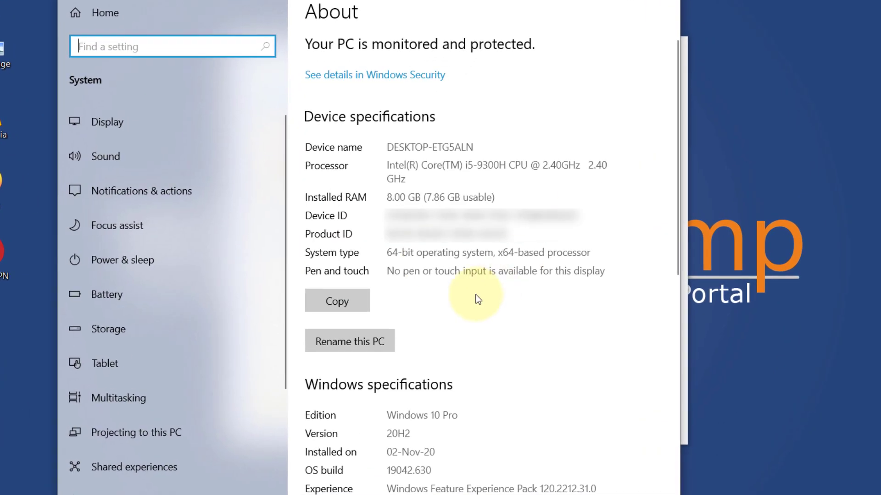
scroll(478, 298, down, 2)
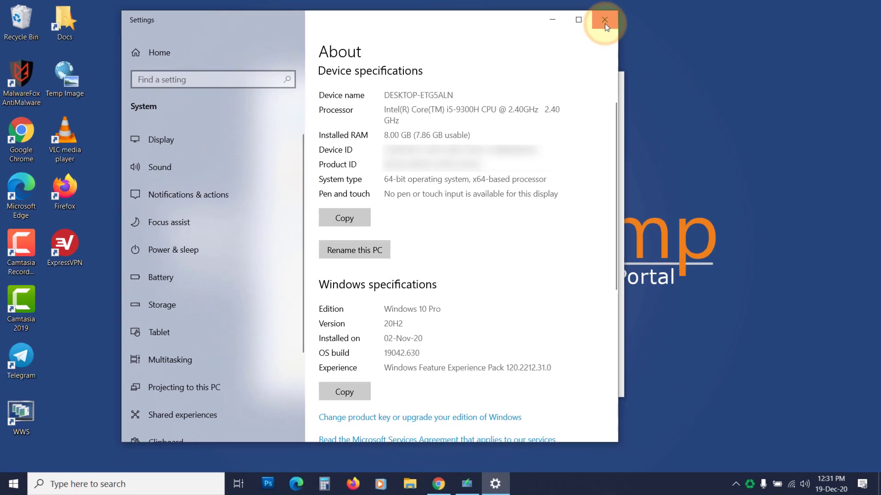
click(600, 17)
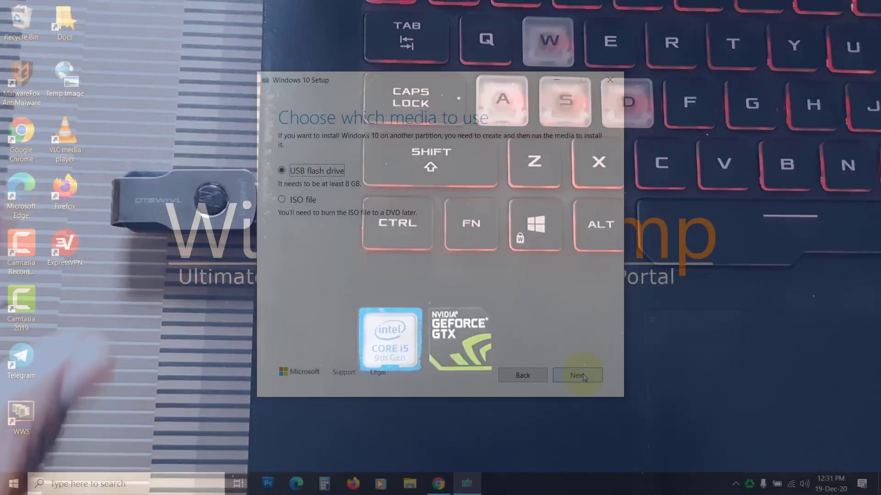
- Write Windows 10 installation media to the F: (ESD-USB) flash drive and finish setup
click(284, 159)
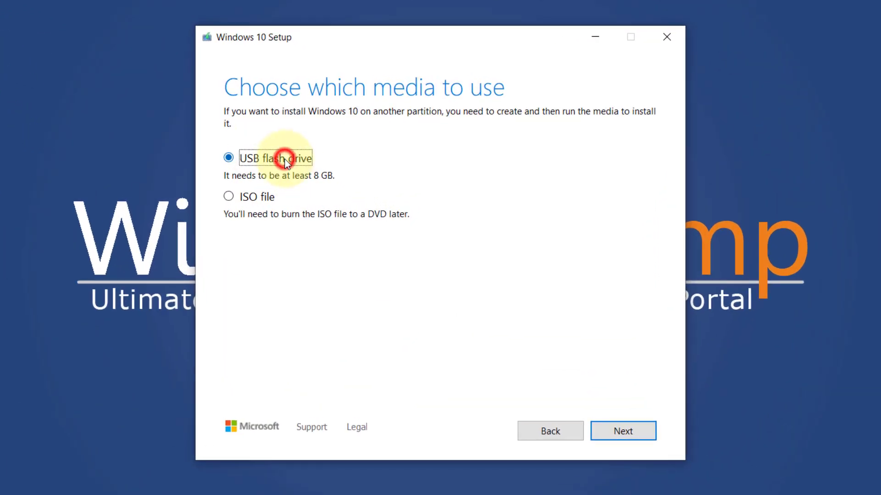
click(627, 428)
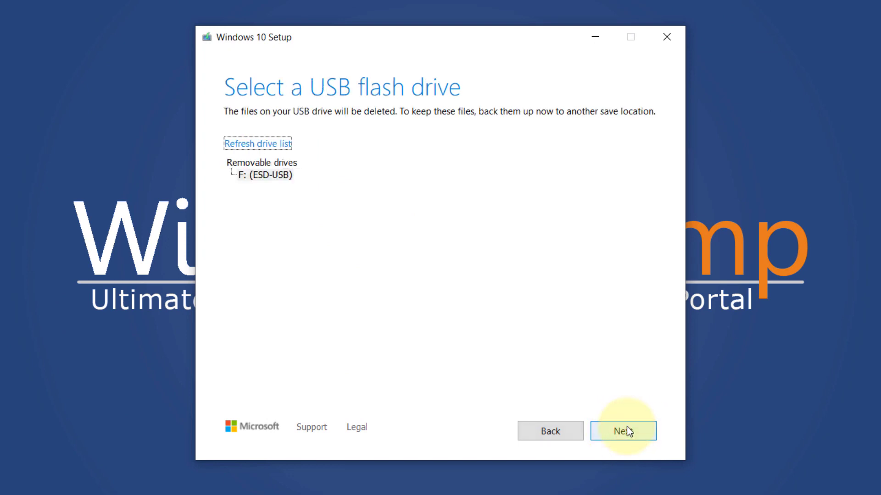
click(271, 177)
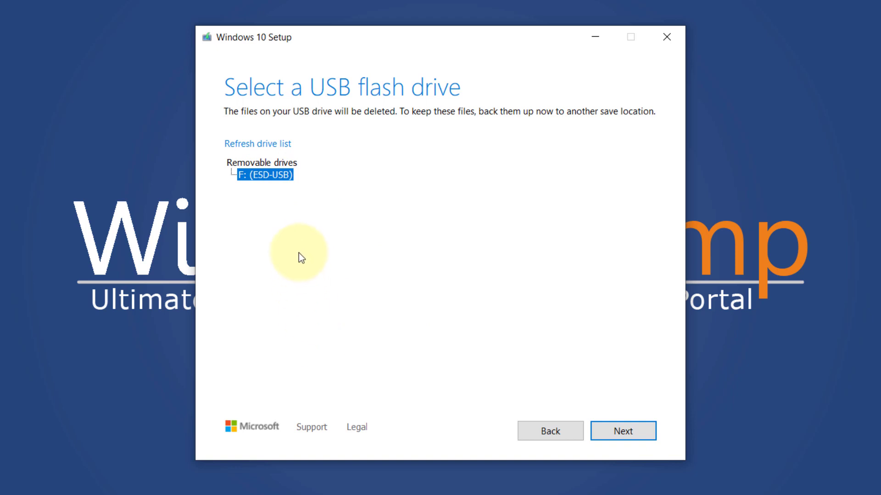
click(271, 144)
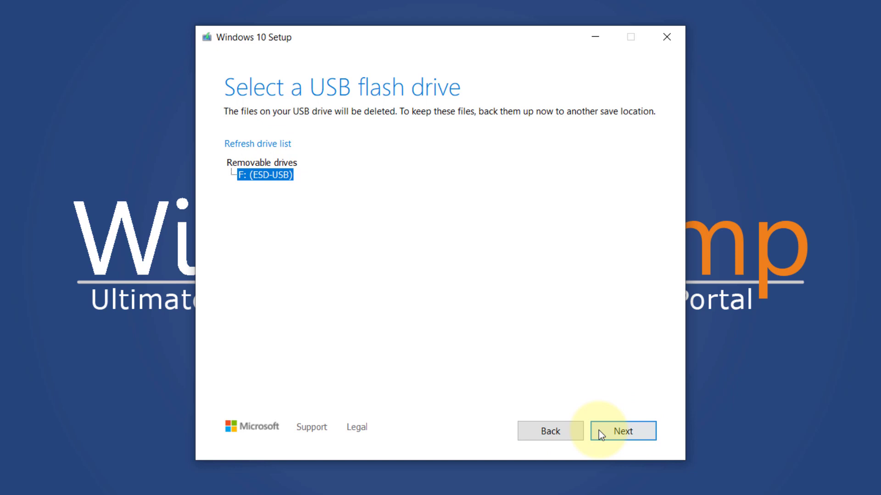
click(626, 430)
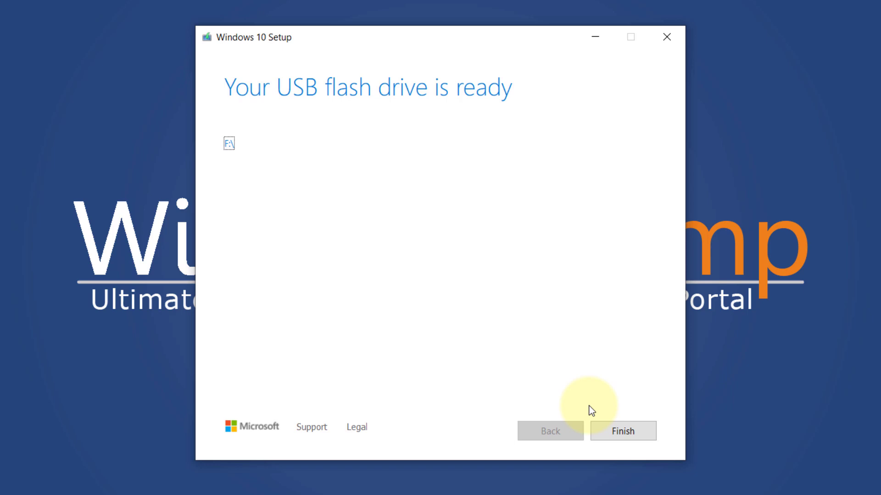
click(622, 430)
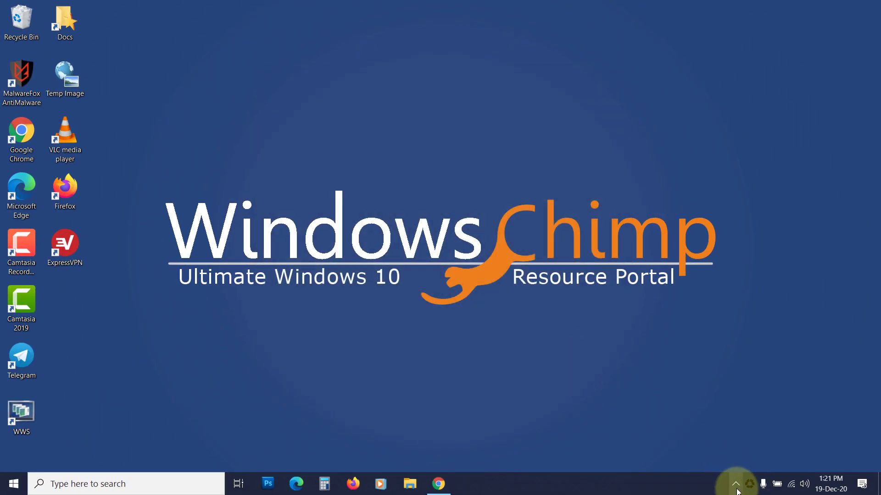
- Eject DataTraveler 3.0 via the Safely Remove Hardware icon in the system tray
click(736, 485)
right_click(724, 415)
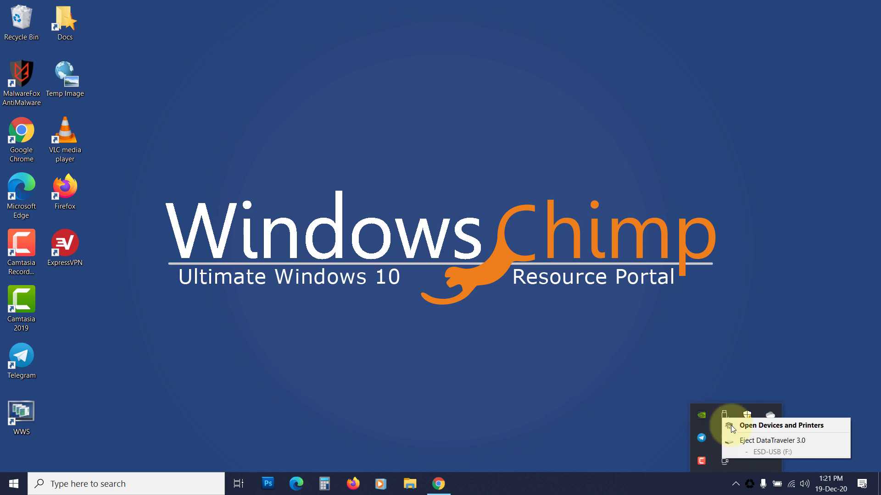
click(751, 441)
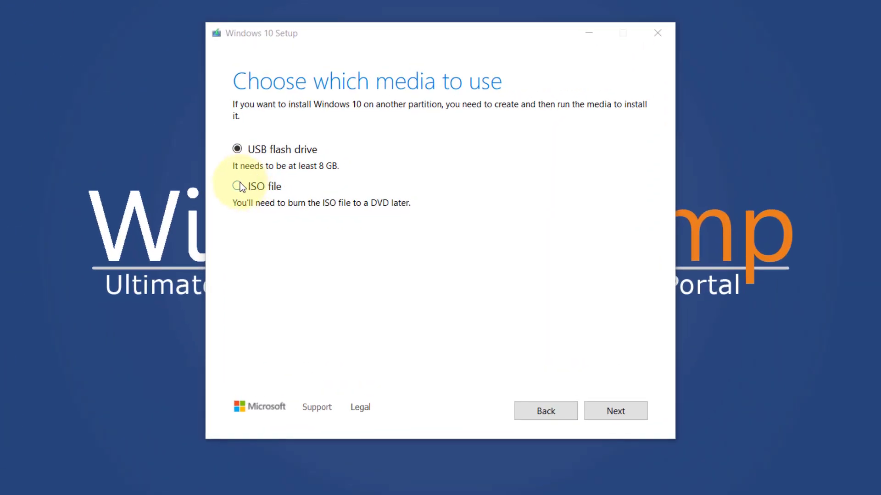
- Choose ISO file output and save it as Windows10.iso on New Volume (D:)
click(238, 187)
click(628, 412)
text(Windows10.iso)
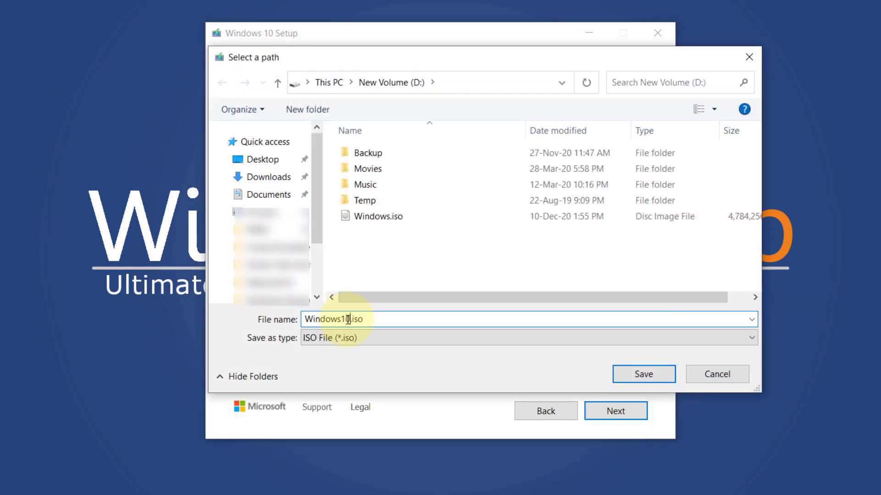
text(0)
click(643, 373)
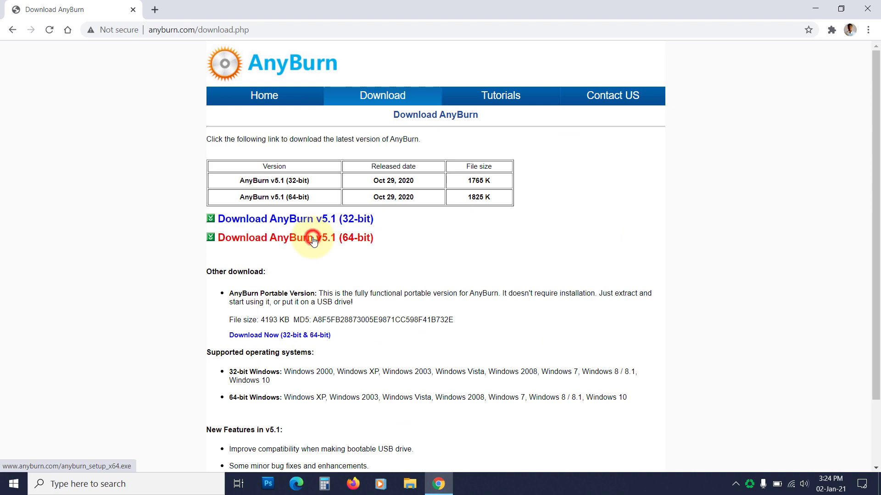
- Get AnyBurn v5.1 (64-bit), start 'Burn image file to disc', and dismiss the no-burner error
click(314, 238)
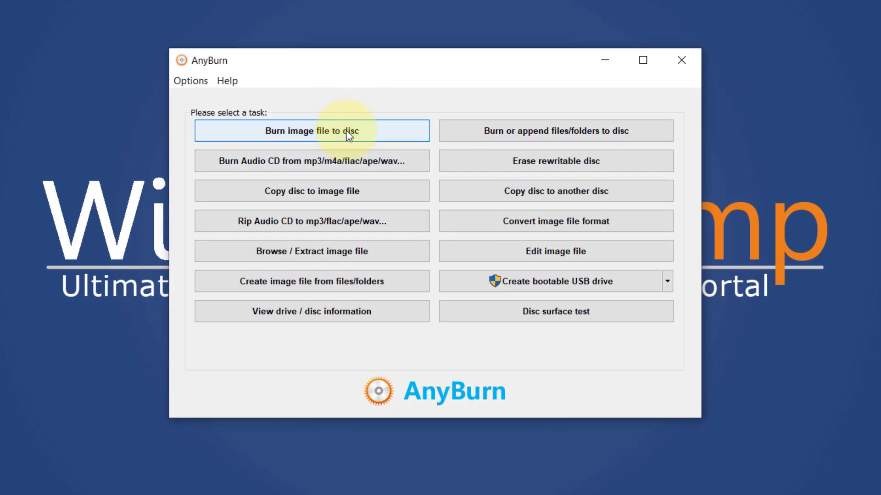
click(347, 133)
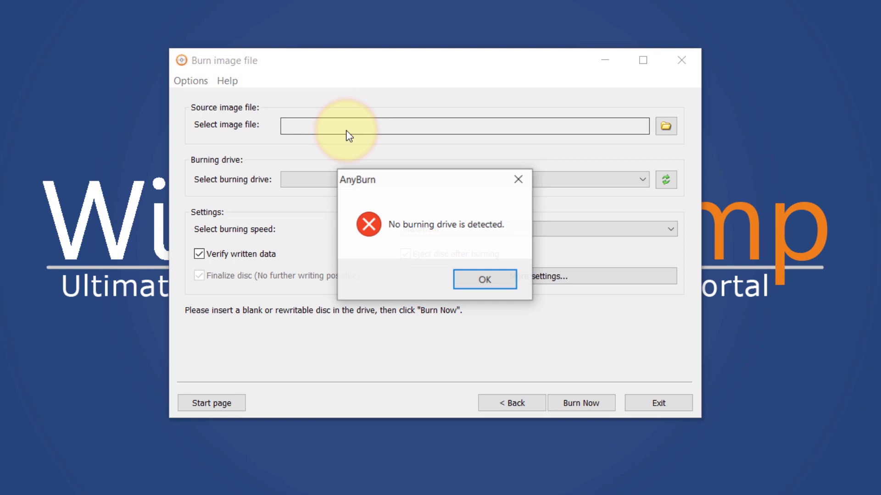
click(474, 282)
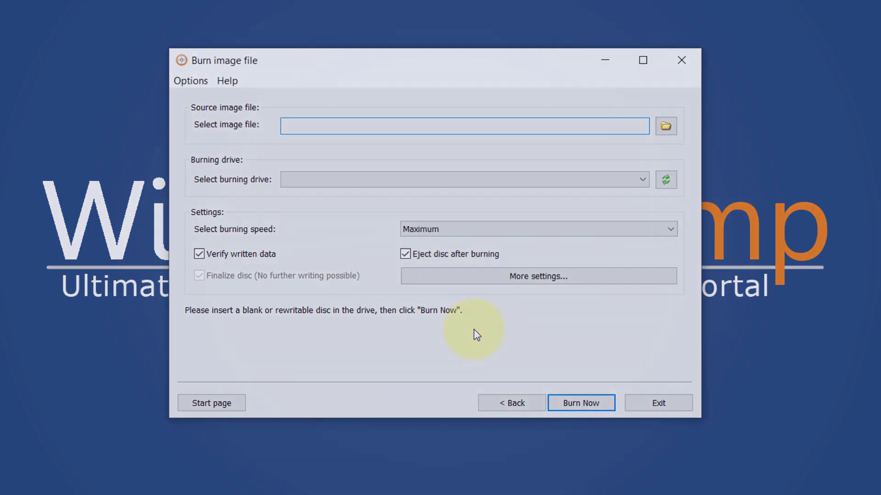